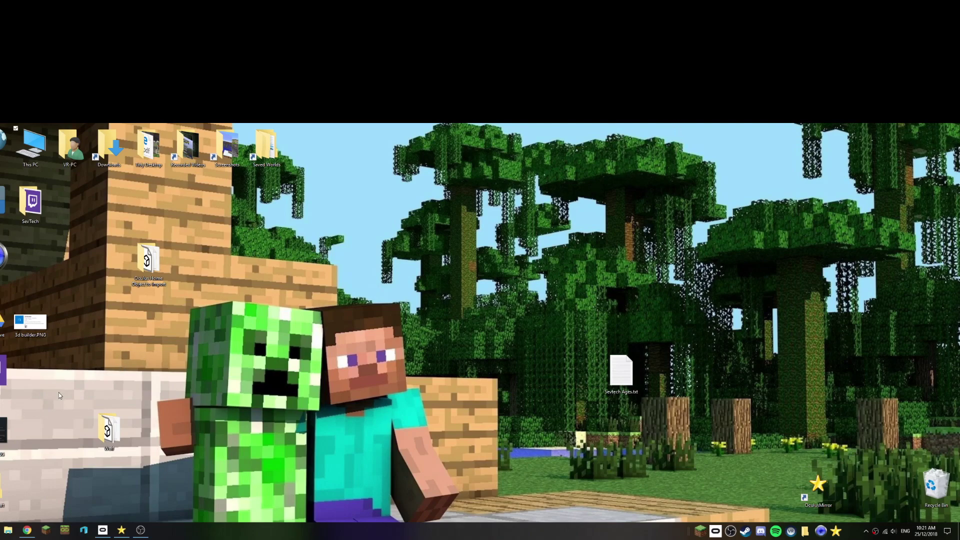
# Step: Search Sketchfab in the browser for "minecraft alex", open the Minecraft Alex model and view it from the front
pyautogui.click(27, 530)
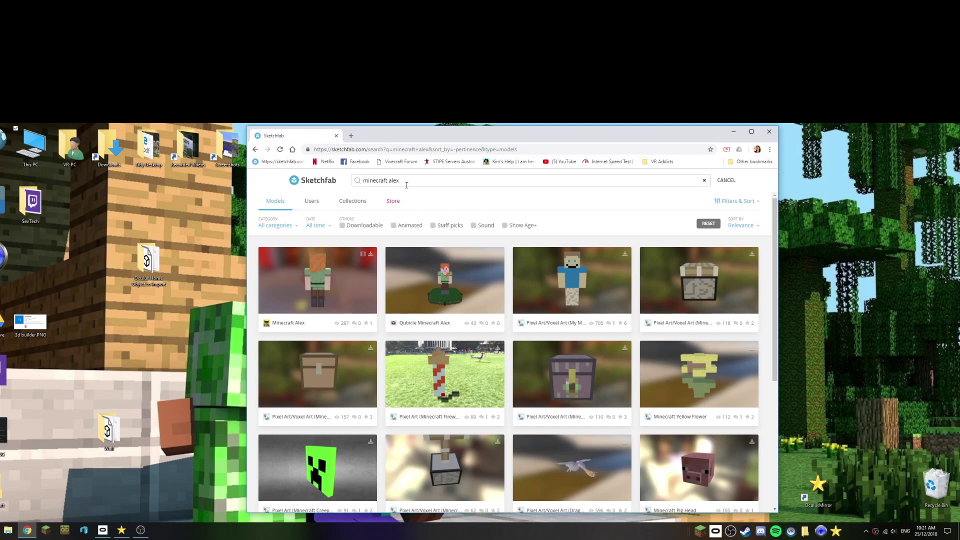
pyautogui.click(301, 286)
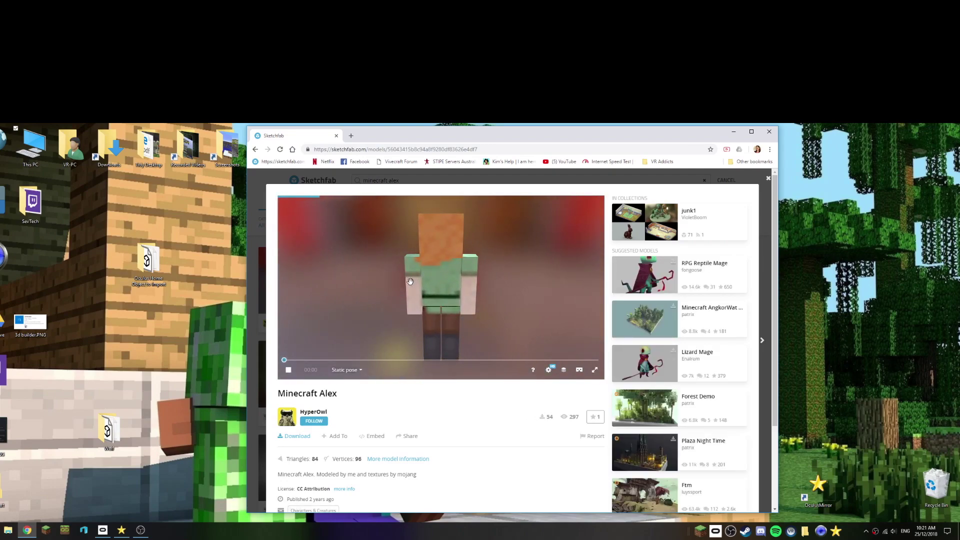
pyautogui.moveTo(410, 278); pyautogui.dragTo(525, 268)
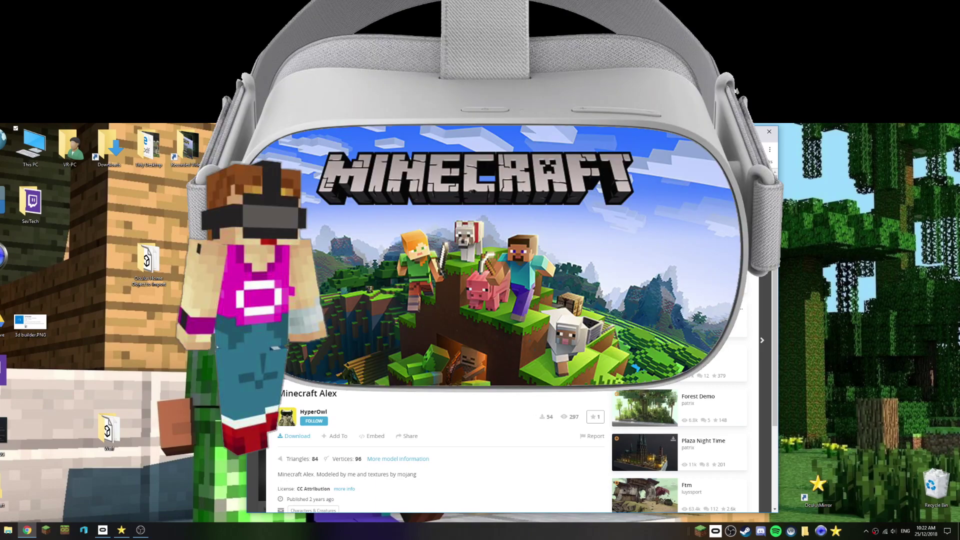
pyautogui.moveTo(525, 268); pyautogui.dragTo(433, 295)
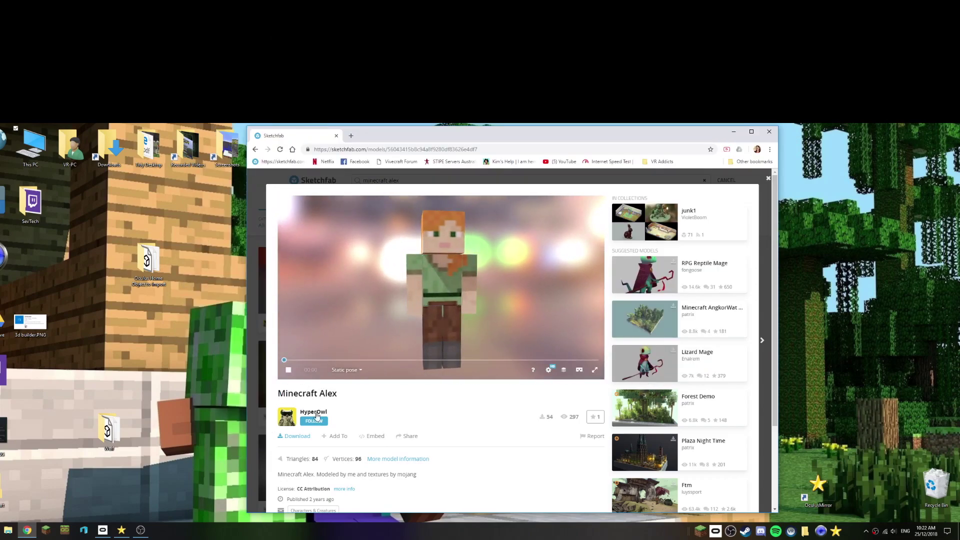
# Step: Download the Minecraft Alex model in the autoconverted glTF format and move minecraft_alex.zip from the Downloads folder to the desktop
pyautogui.click(300, 436)
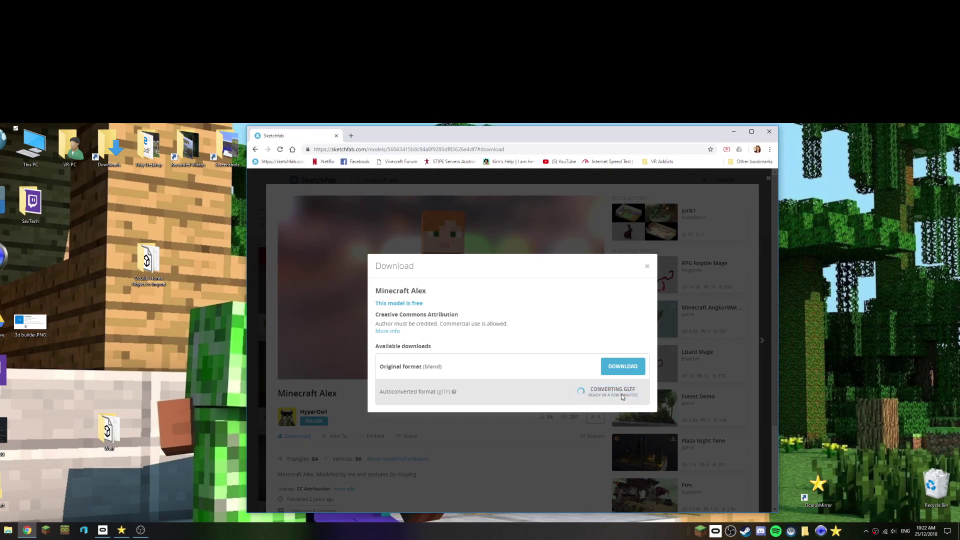
pyautogui.click(621, 393)
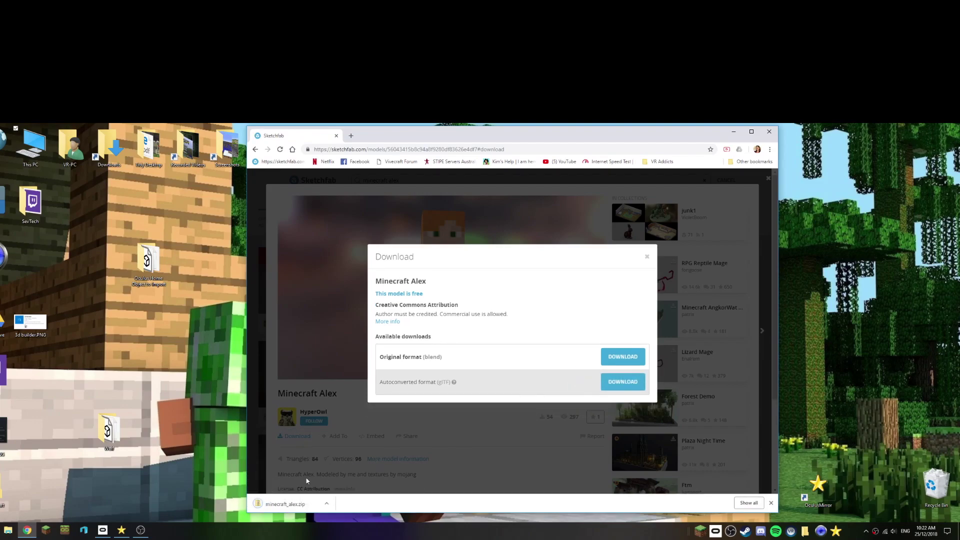
pyautogui.click(327, 504)
pyautogui.click(346, 476)
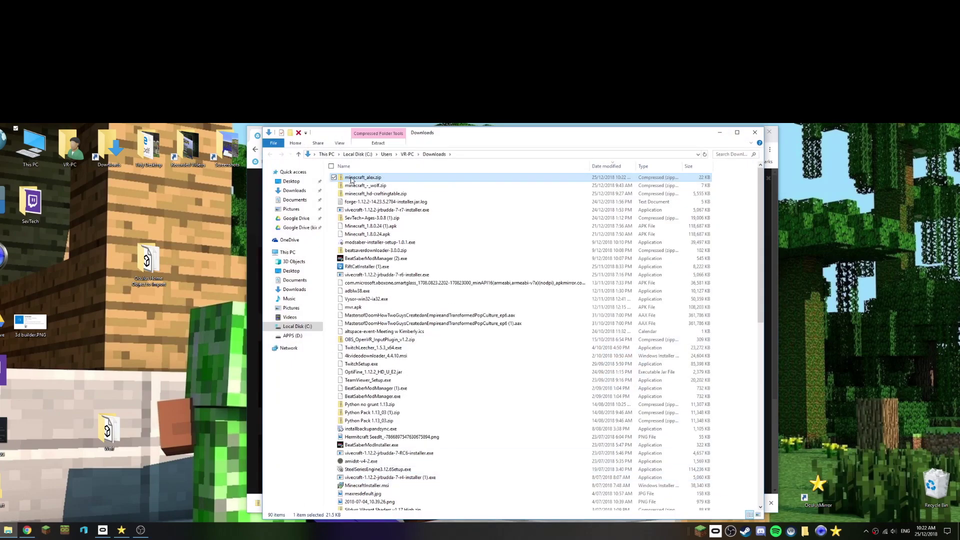
pyautogui.moveTo(352, 179); pyautogui.dragTo(126, 206)
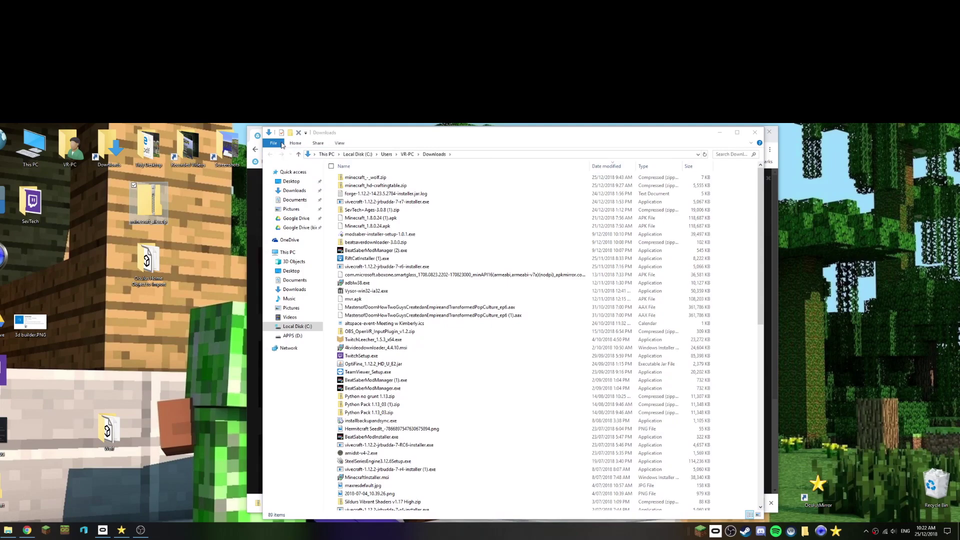
pyautogui.click(755, 132)
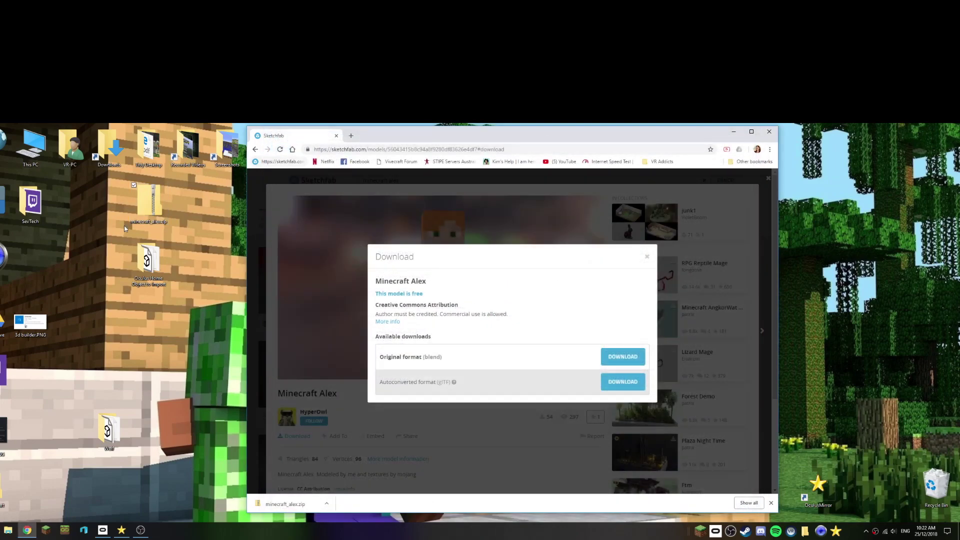
# Step: Extract minecraft_alex.zip into a minecraft_alex folder on the desktop, reposition the folder beside the other icons and clear the open windows away
pyautogui.rightClick(149, 200)
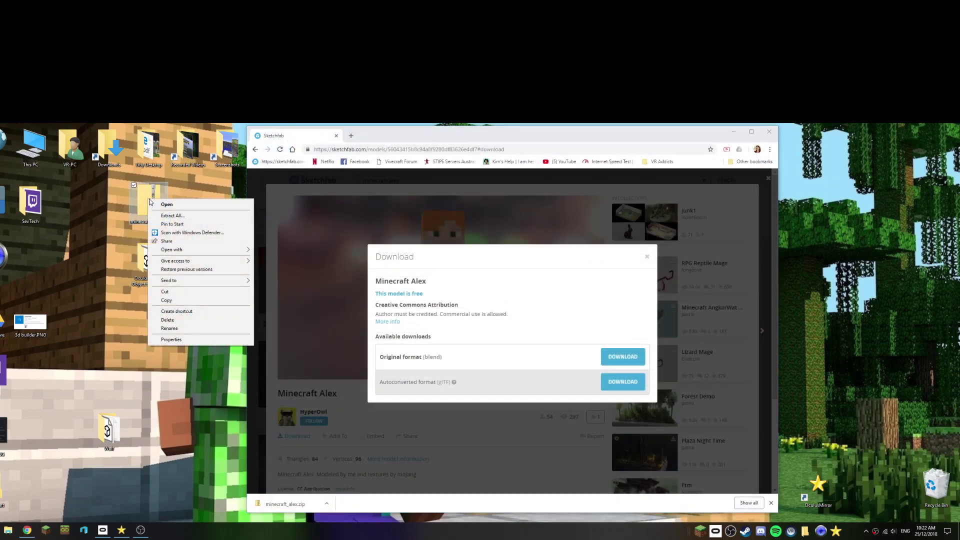
pyautogui.click(168, 216)
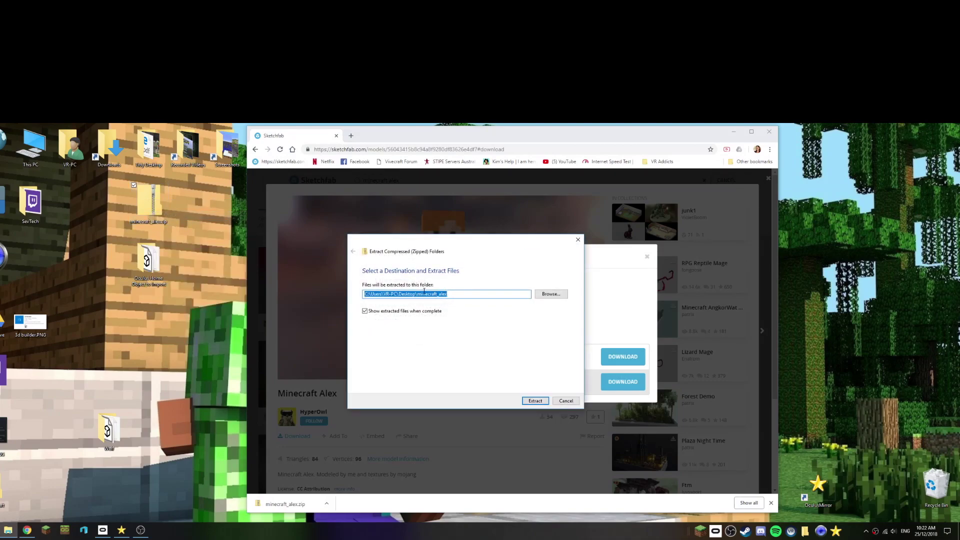
pyautogui.click(533, 401)
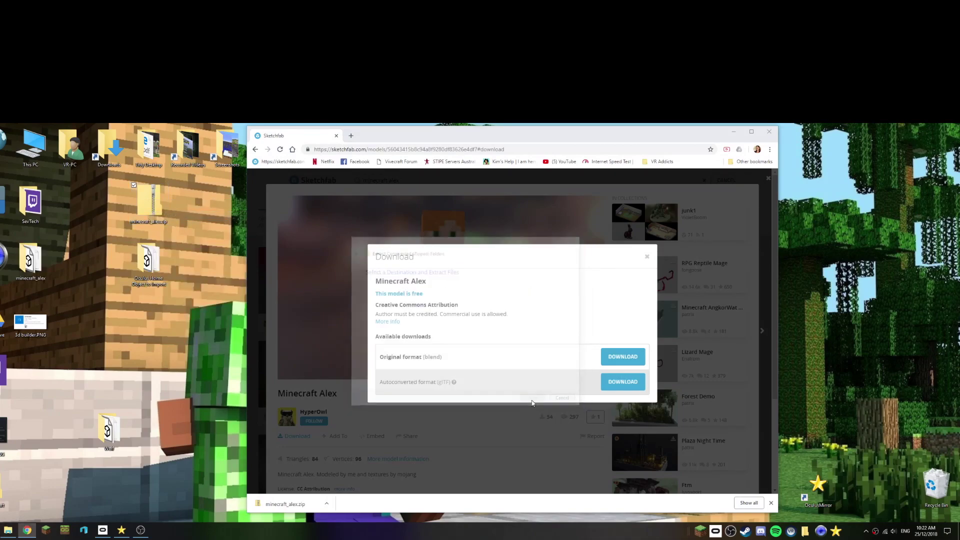
pyautogui.moveTo(30, 258); pyautogui.dragTo(217, 257)
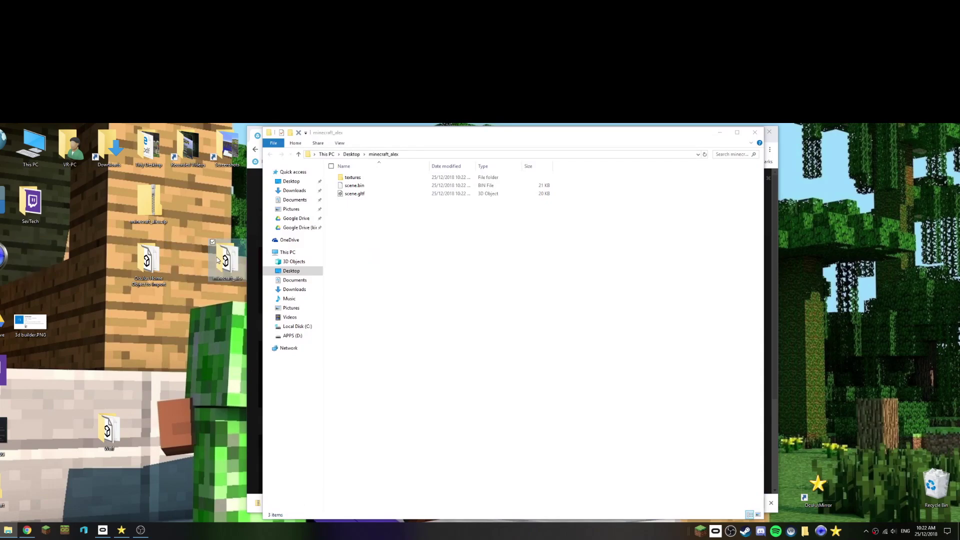
pyautogui.click(755, 132)
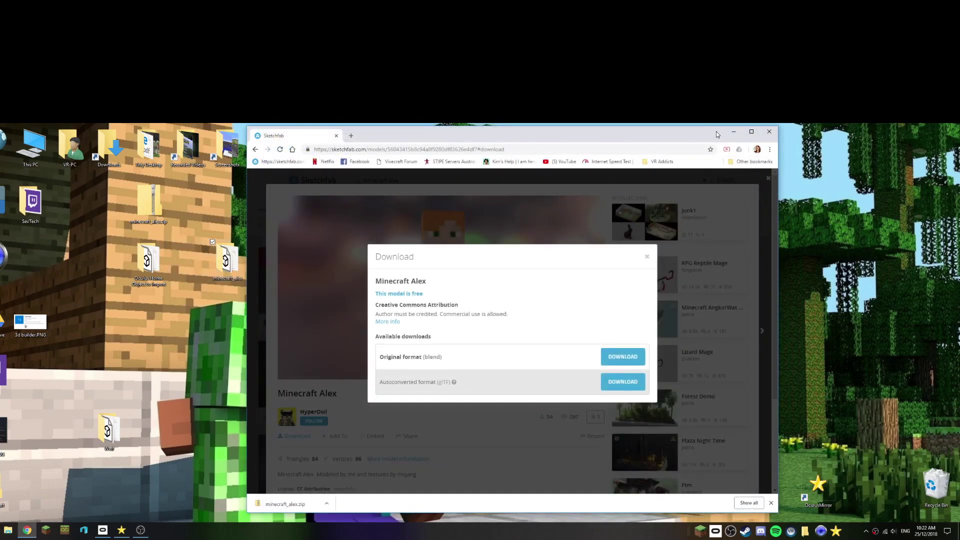
pyautogui.click(733, 132)
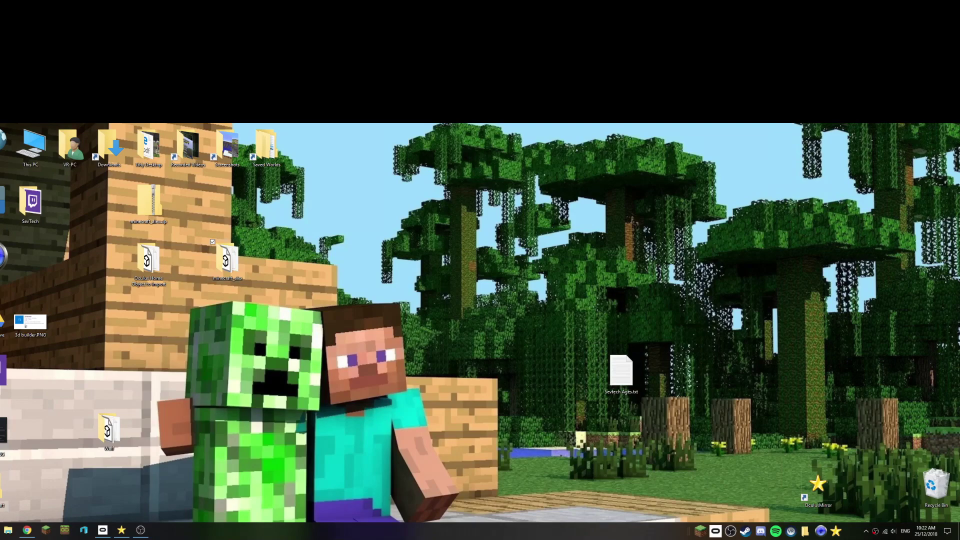
# Step: Launch 3D Builder
pyautogui.press('super')
pyautogui.click(35, 345)
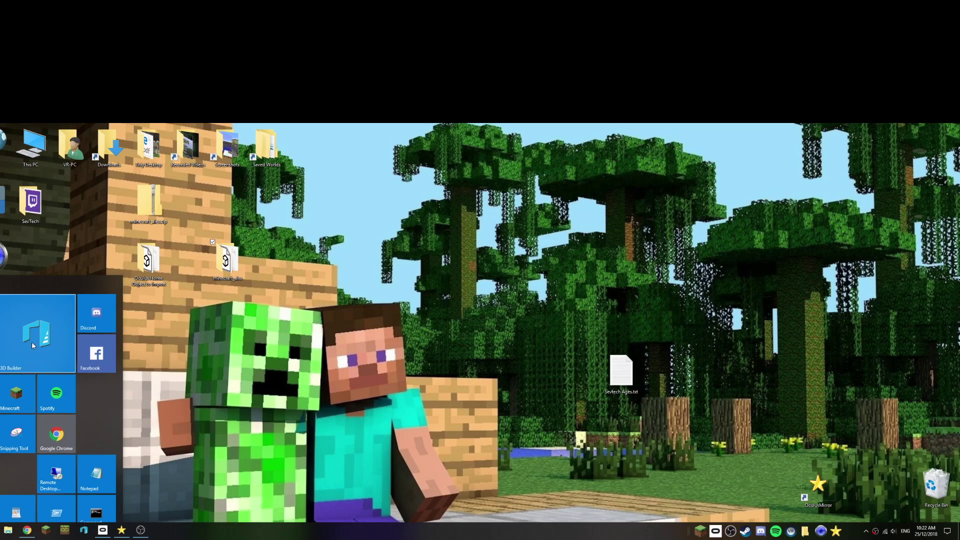
pyautogui.click(34, 344)
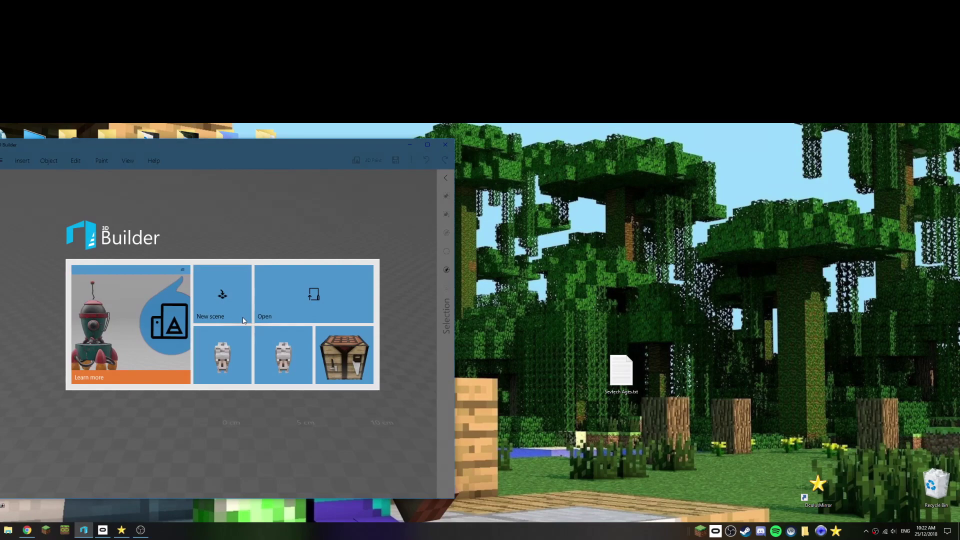
# Step: Load scene.gltf from the desktop's minecraft_alex folder and import the model with animation import on
pyautogui.click(291, 303)
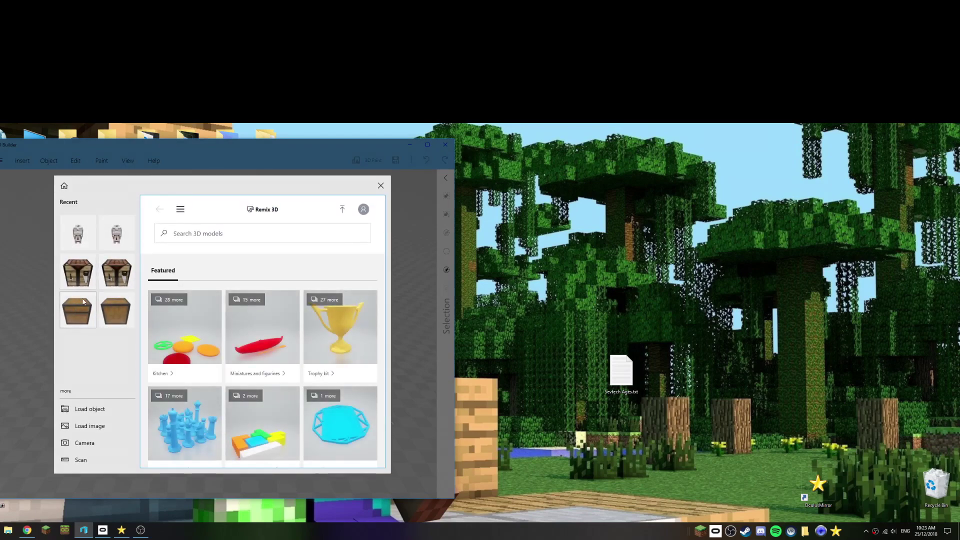
pyautogui.click(88, 409)
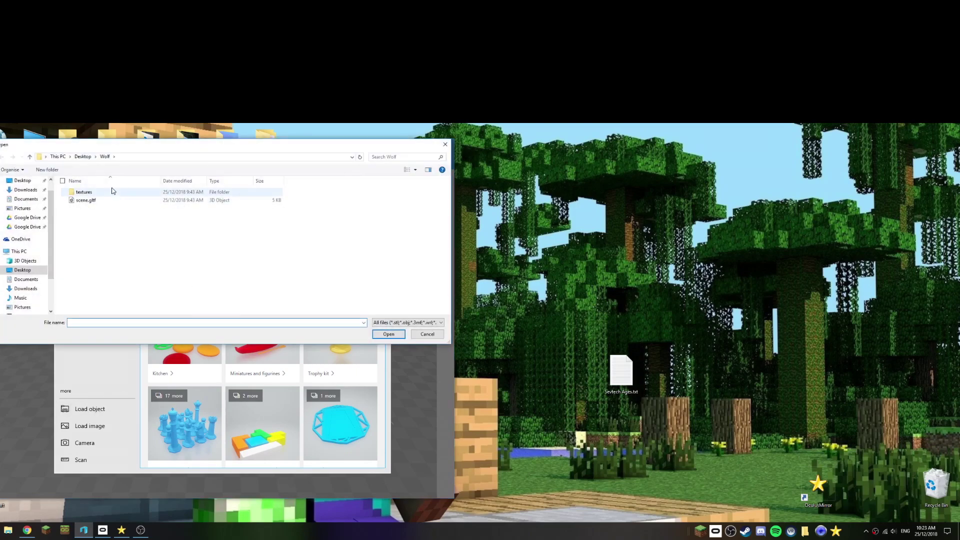
pyautogui.click(83, 157)
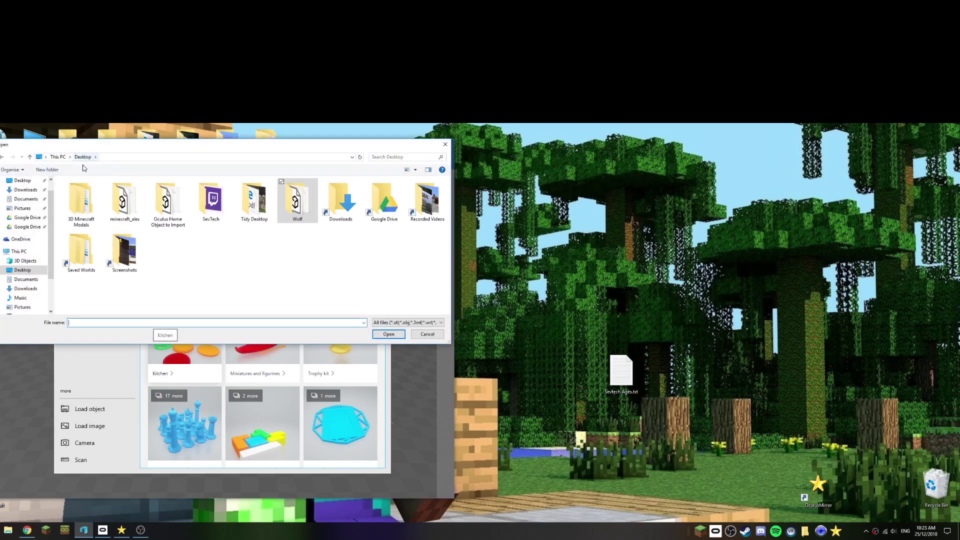
pyautogui.doubleClick(135, 213)
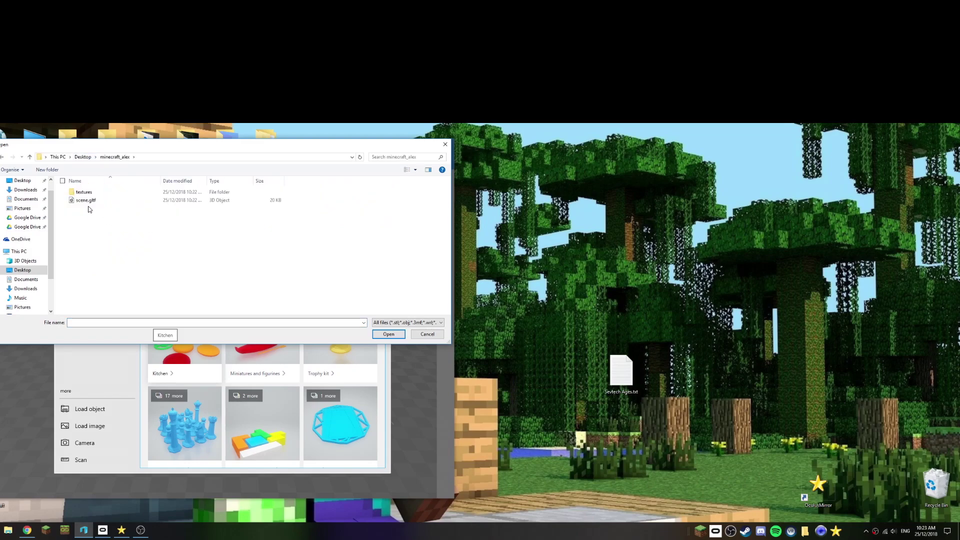
pyautogui.click(86, 200)
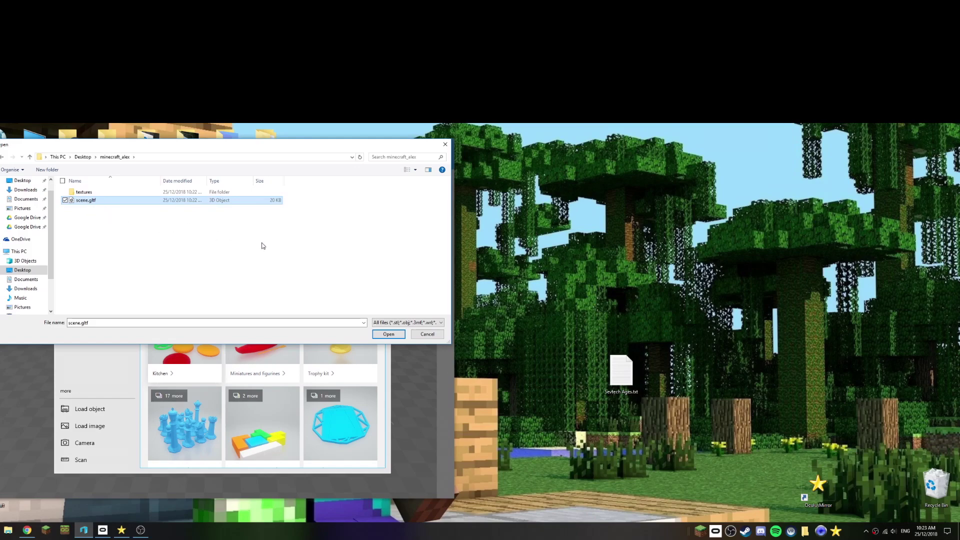
pyautogui.click(393, 336)
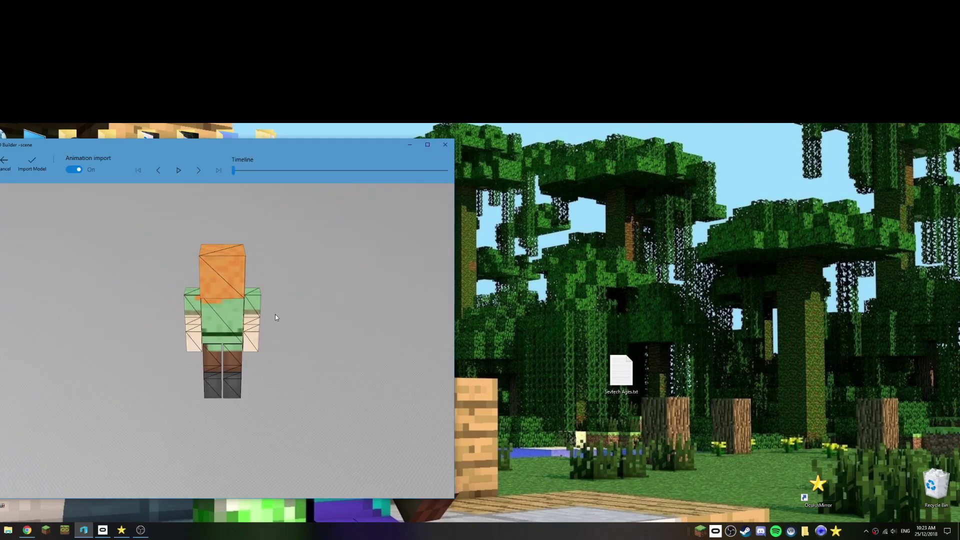
pyautogui.moveTo(236, 332); pyautogui.dragTo(186, 337, button='right')
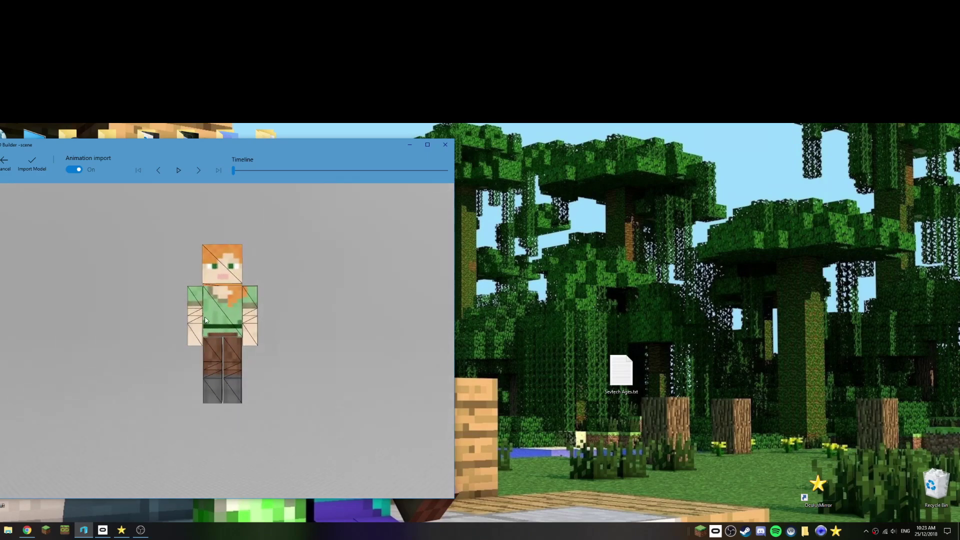
pyautogui.click(30, 168)
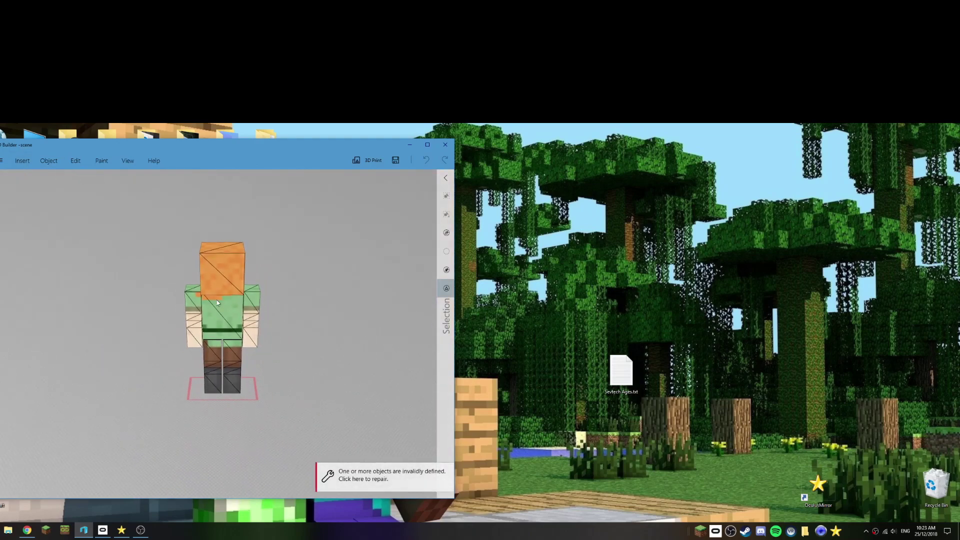
# Step: Select the whole Alex model and scale it proportionally to a height of 167 cm
pyautogui.moveTo(232, 358); pyautogui.dragTo(106, 329, button='right')
pyautogui.moveTo(230, 321); pyautogui.dragTo(99, 307, button='right')
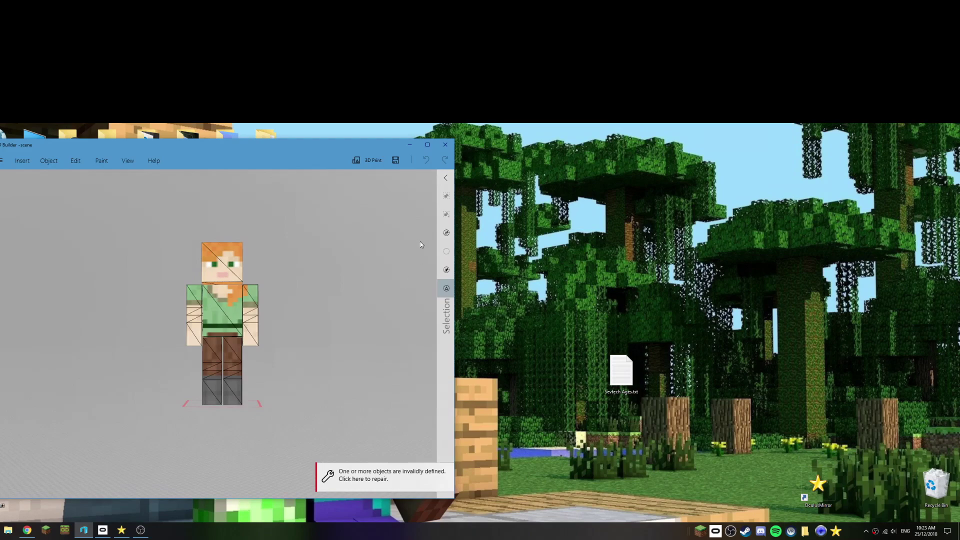
pyautogui.click(447, 233)
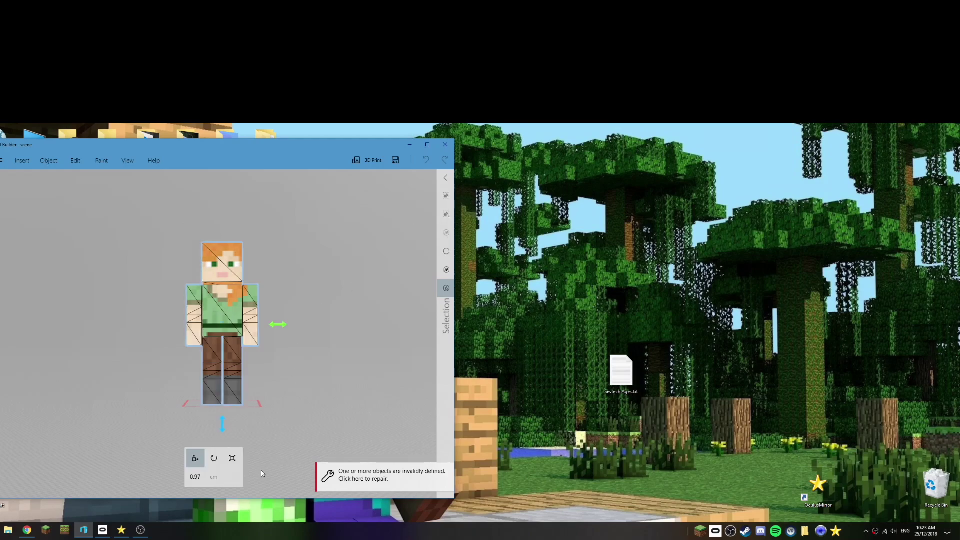
pyautogui.click(234, 460)
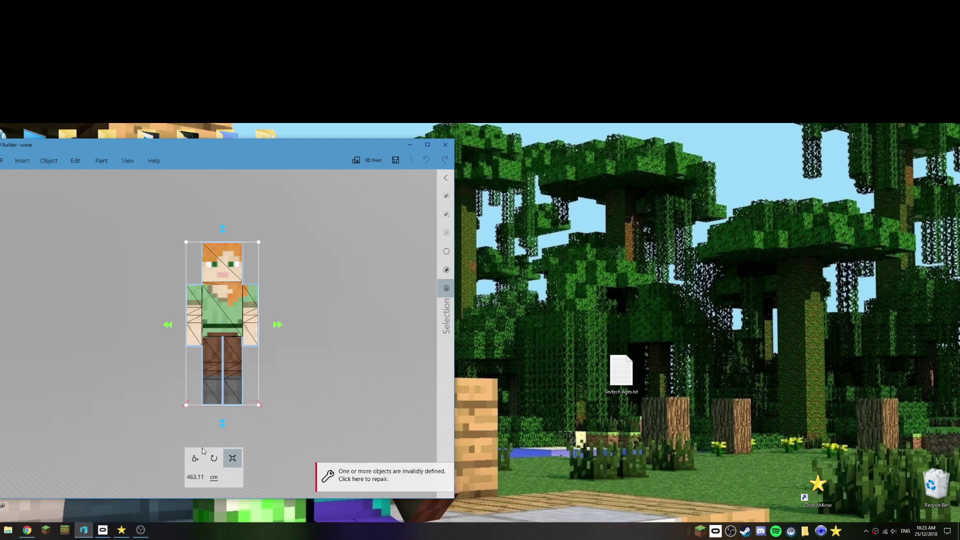
pyautogui.click(196, 477)
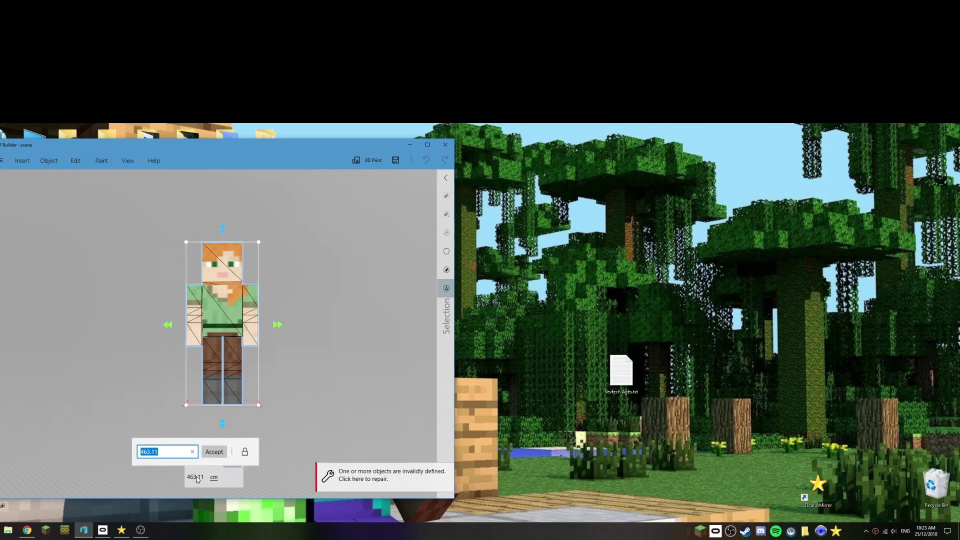
pyautogui.write('167')
pyautogui.click(213, 452)
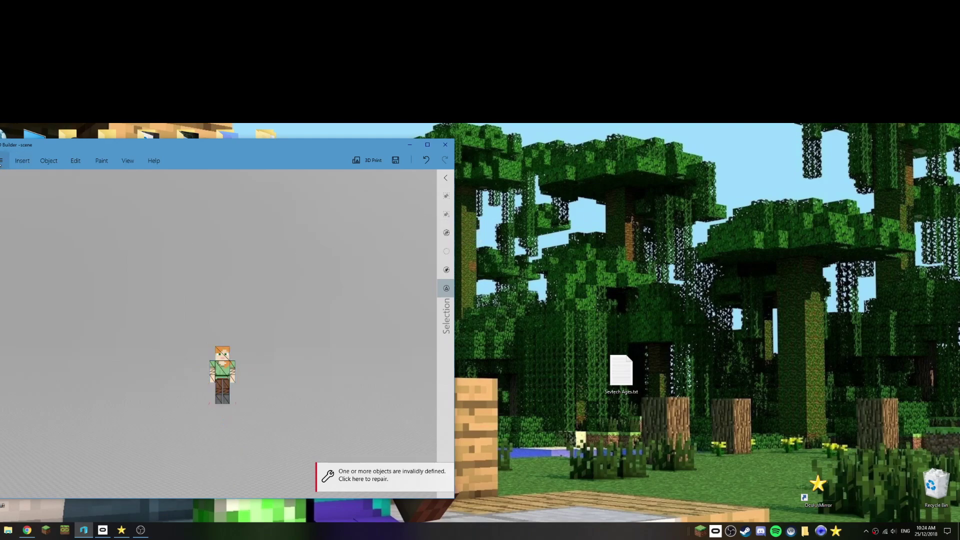
# Step: Save the model as alex_minecraft in GLB format in the Documents > Oculus Home > _Import folder, accepting the possible information loss
pyautogui.click(19, 227)
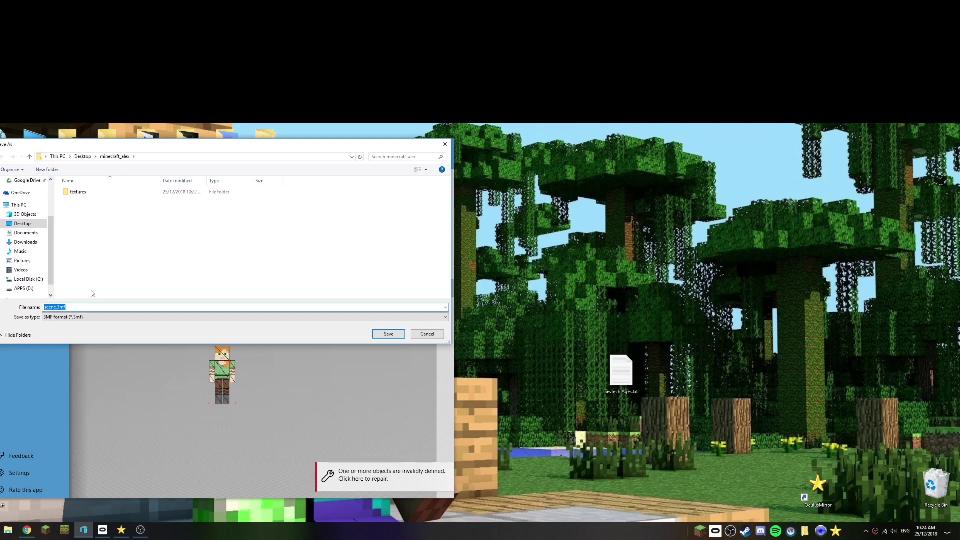
pyautogui.write('alex_minecraft')
pyautogui.click(127, 317)
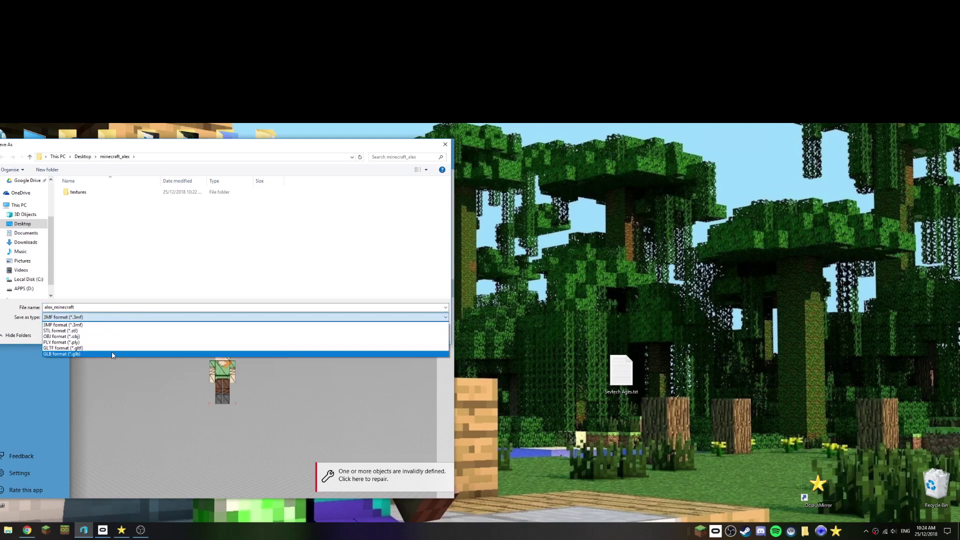
pyautogui.click(112, 354)
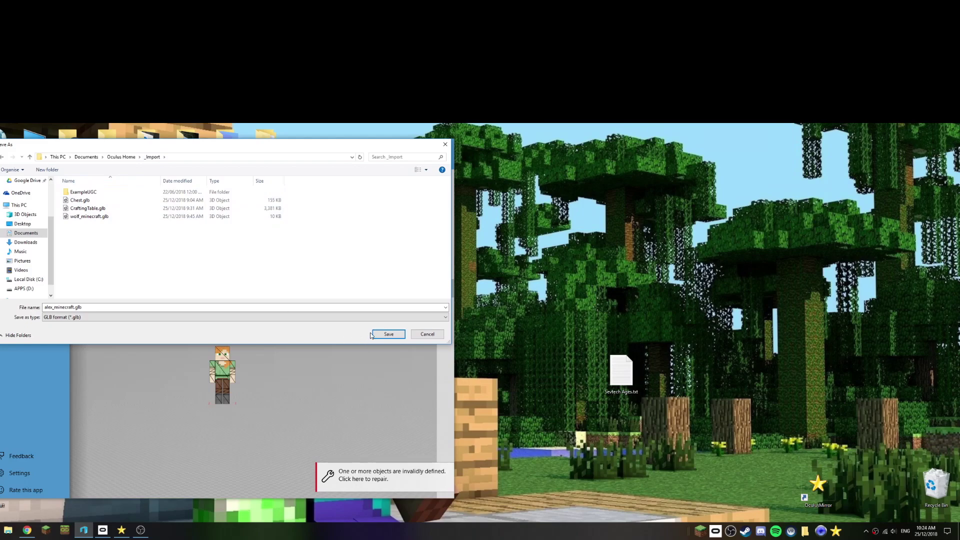
pyautogui.click(384, 335)
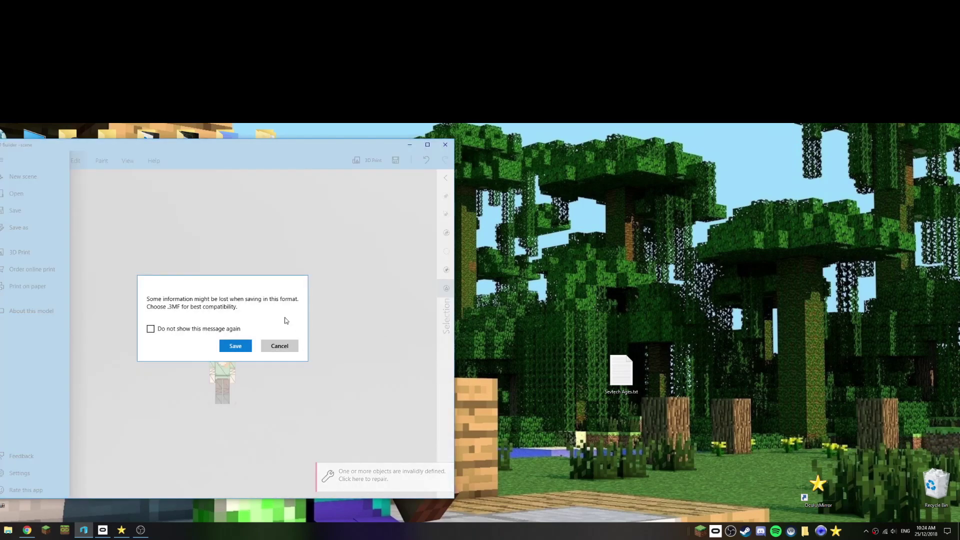
pyautogui.click(247, 345)
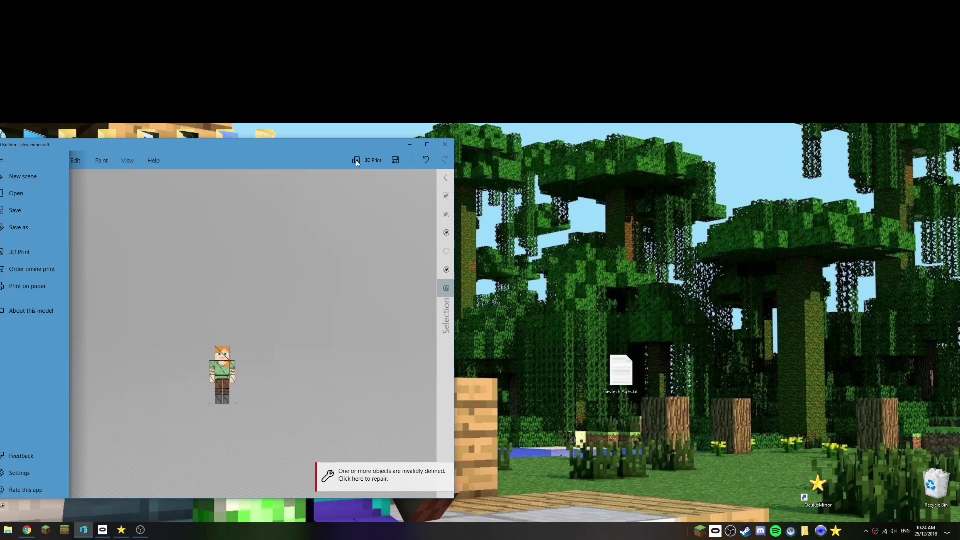
# Step: Minimize 3D Builder and, in Oculus Home, place the imported Alex model from My Imports on the floor beside the sofa
pyautogui.click(410, 144)
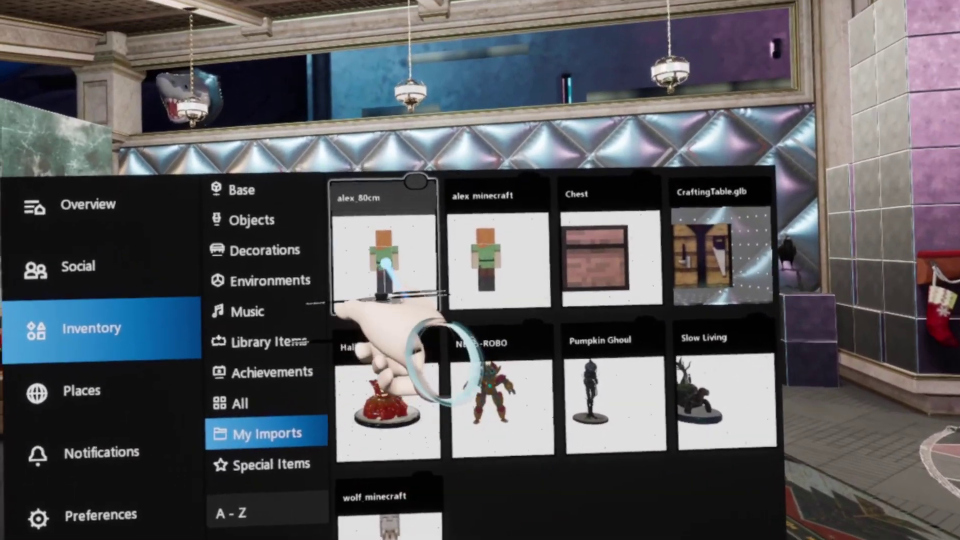
pyautogui.moveTo(407, 185); pyautogui.dragTo(434, 220)
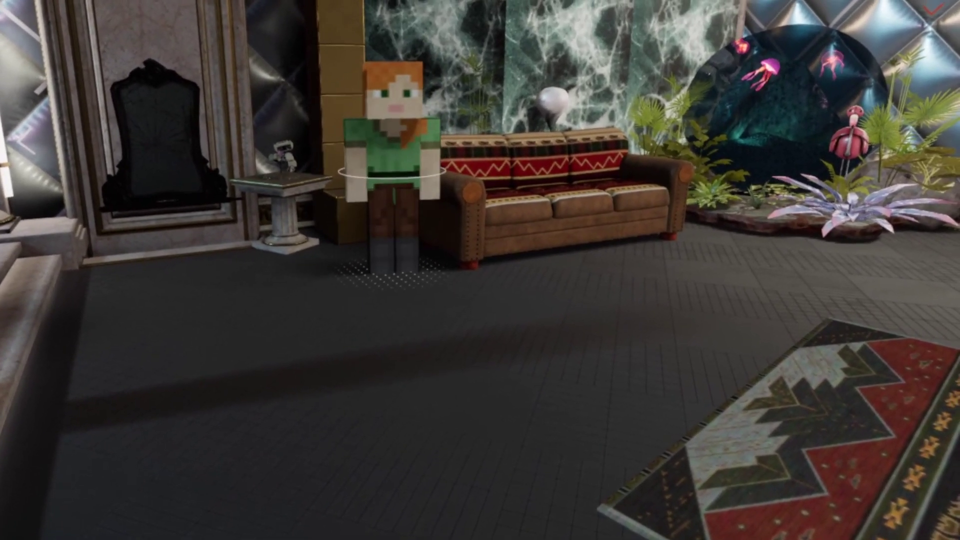
pyautogui.press('Escape')
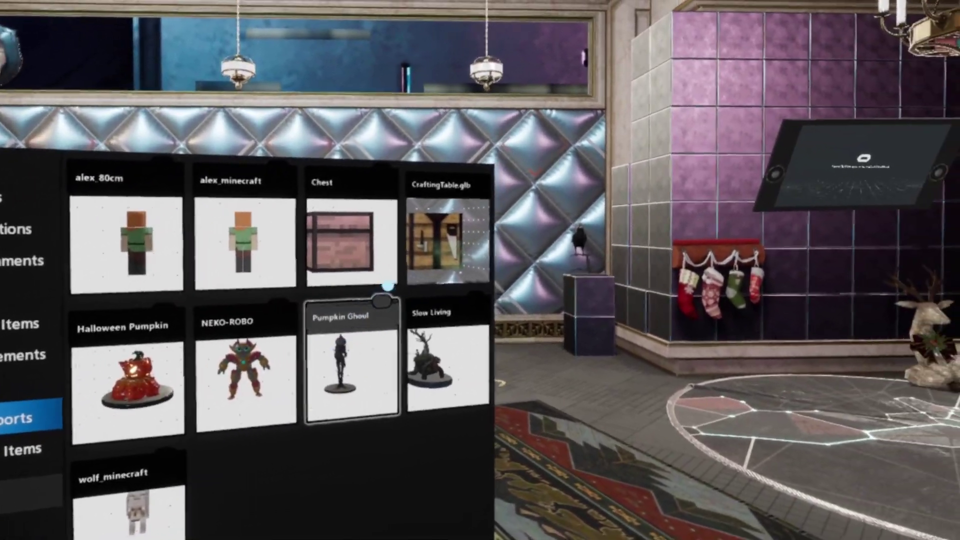
# Step: Place the imported Chest against the wall beside the arcade machines and review the Lock Home Arrangement setting in the Editor preferences
pyautogui.click(351, 240)
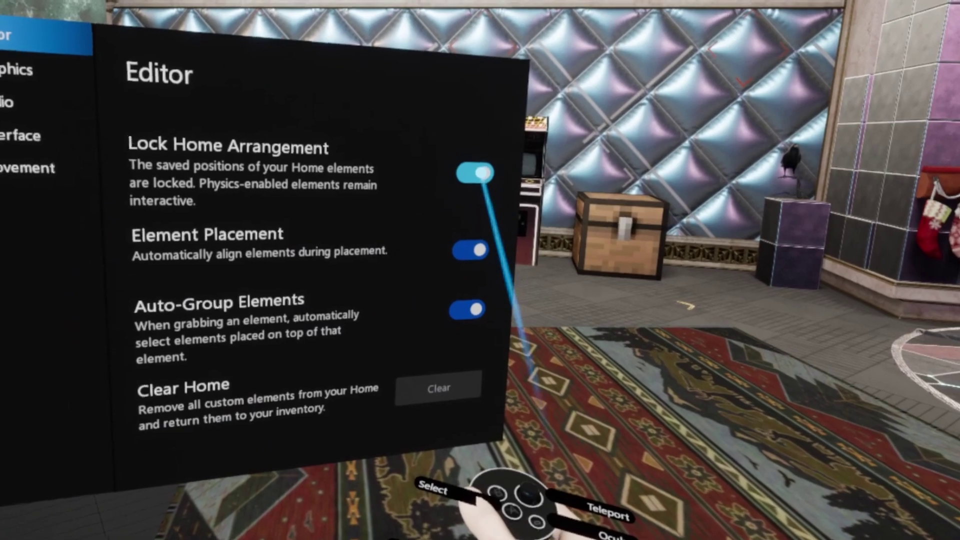
pyautogui.press('Escape')
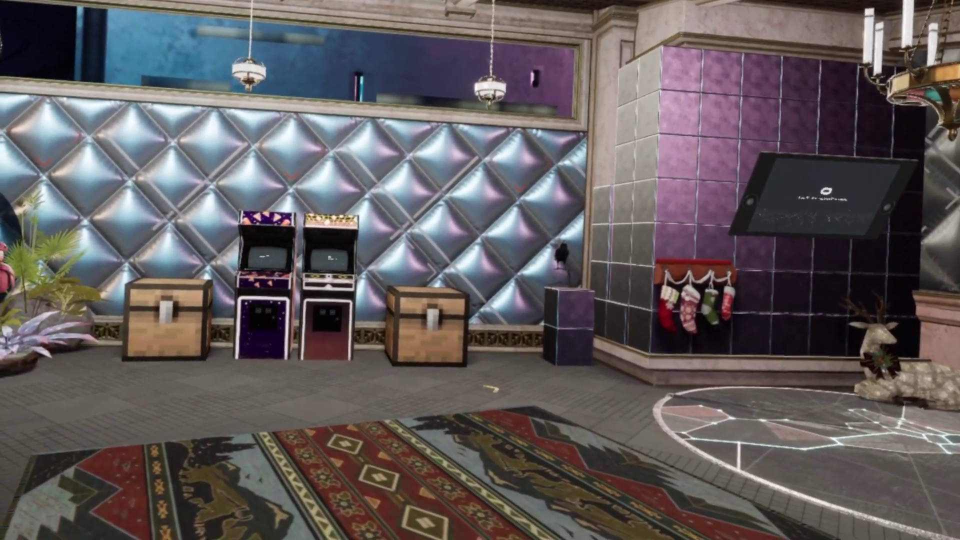
# Step: Check the home's Overview page for performance, object usage and privacy, and return to the room view
pyautogui.press('Escape')
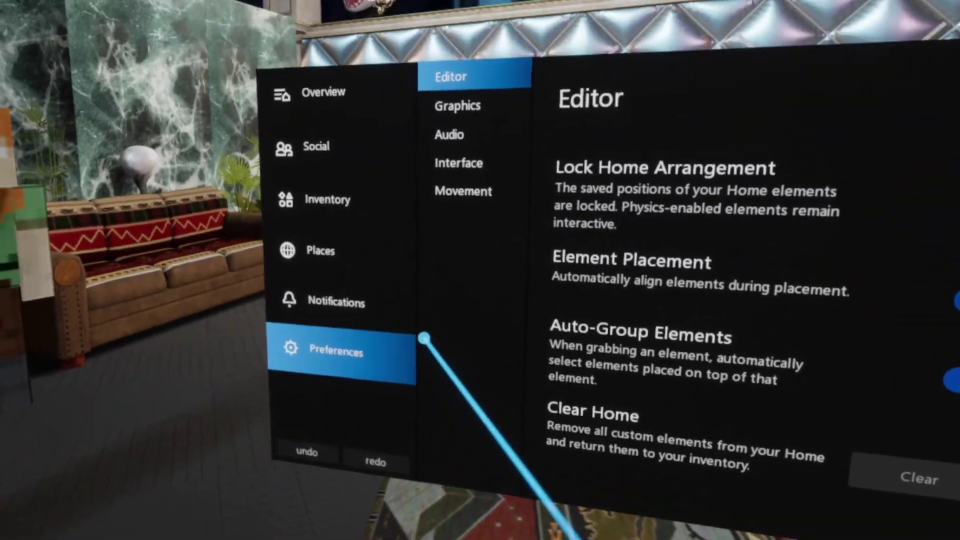
pyautogui.click(364, 155)
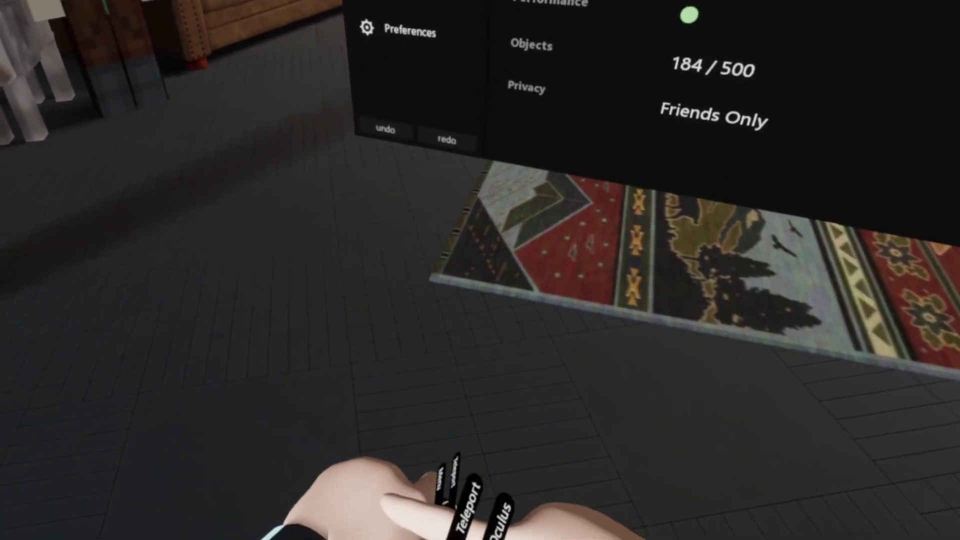
pyautogui.press('Escape')
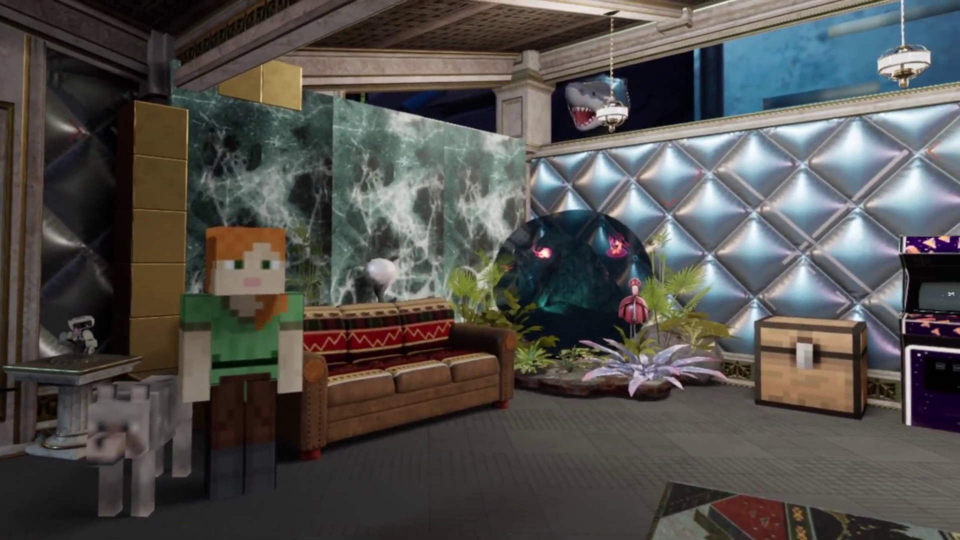